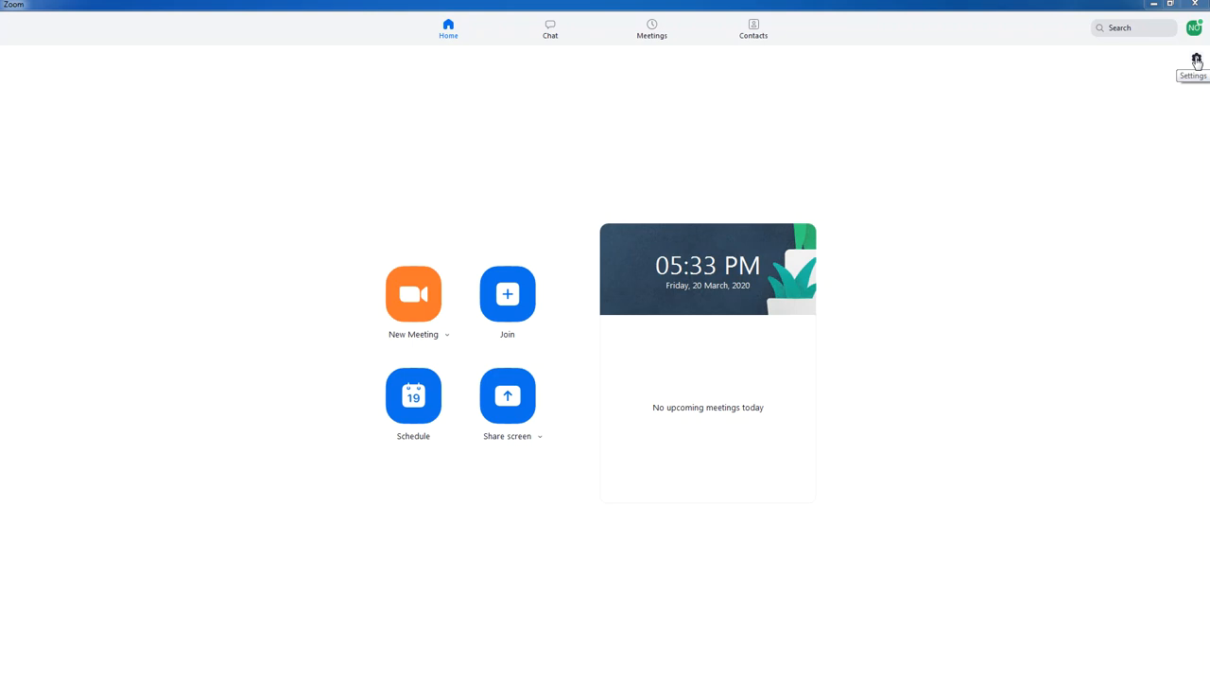
Step: Review the local recording location and the speaker and microphone settings, and close the settings
drag(1209, 137, 411, 144)
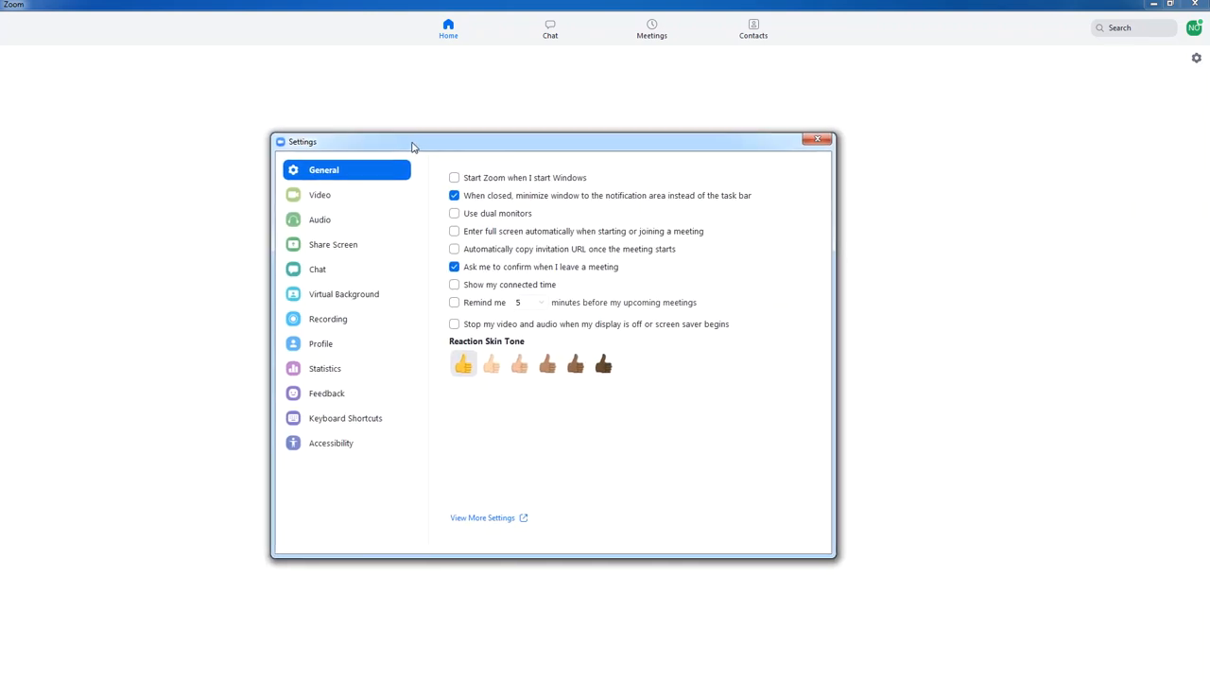
click(344, 325)
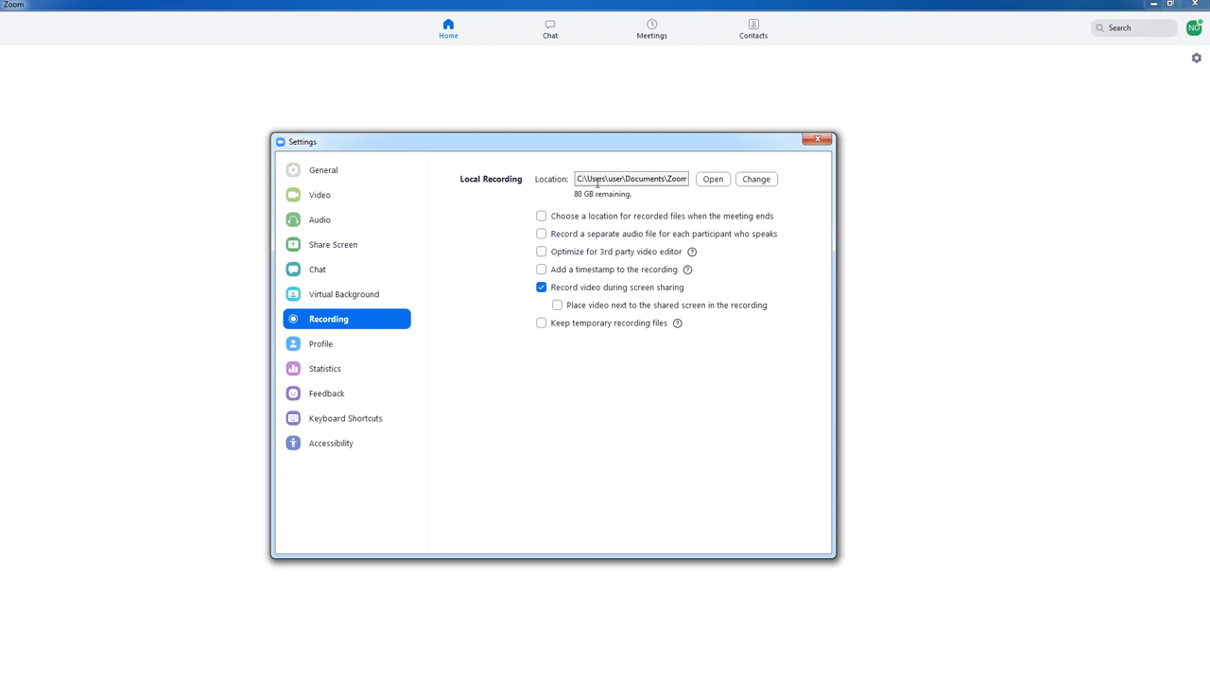
click(575, 177)
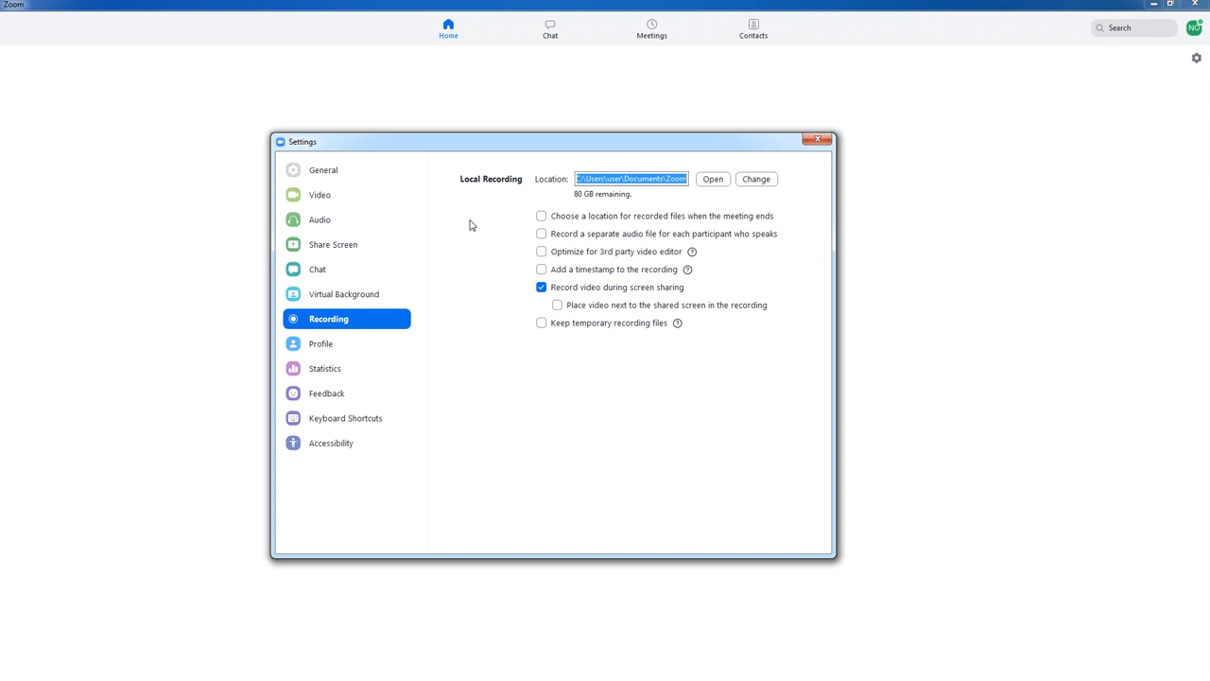
click(318, 224)
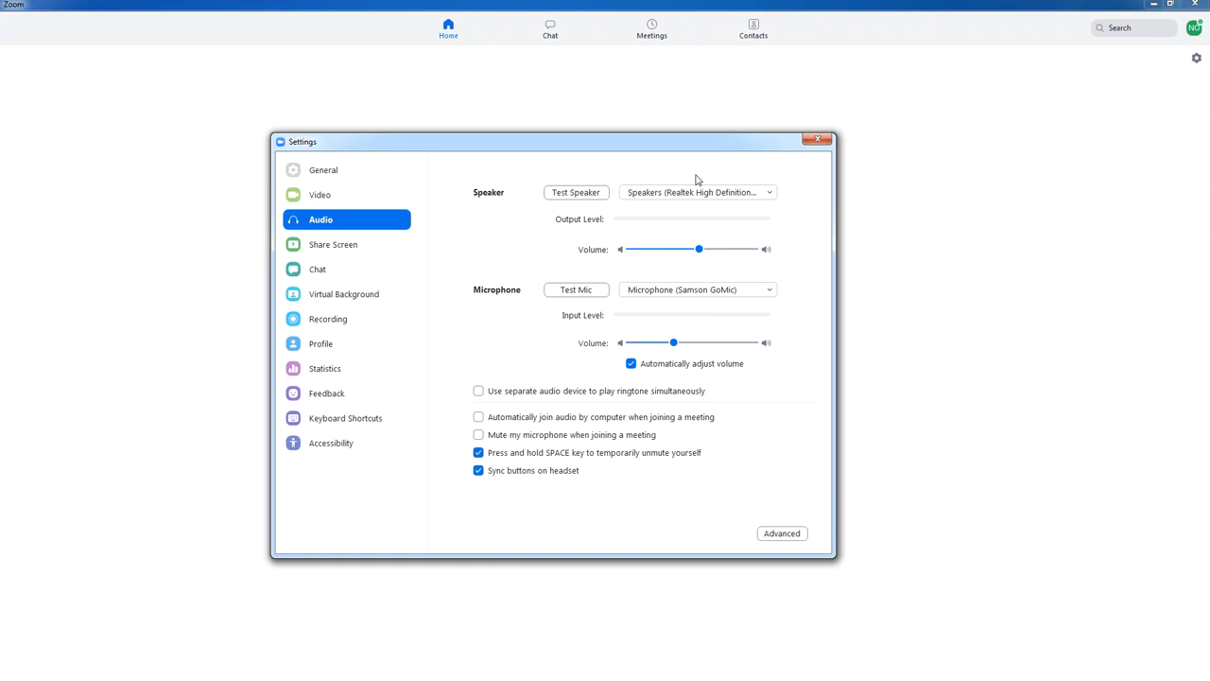
click(817, 140)
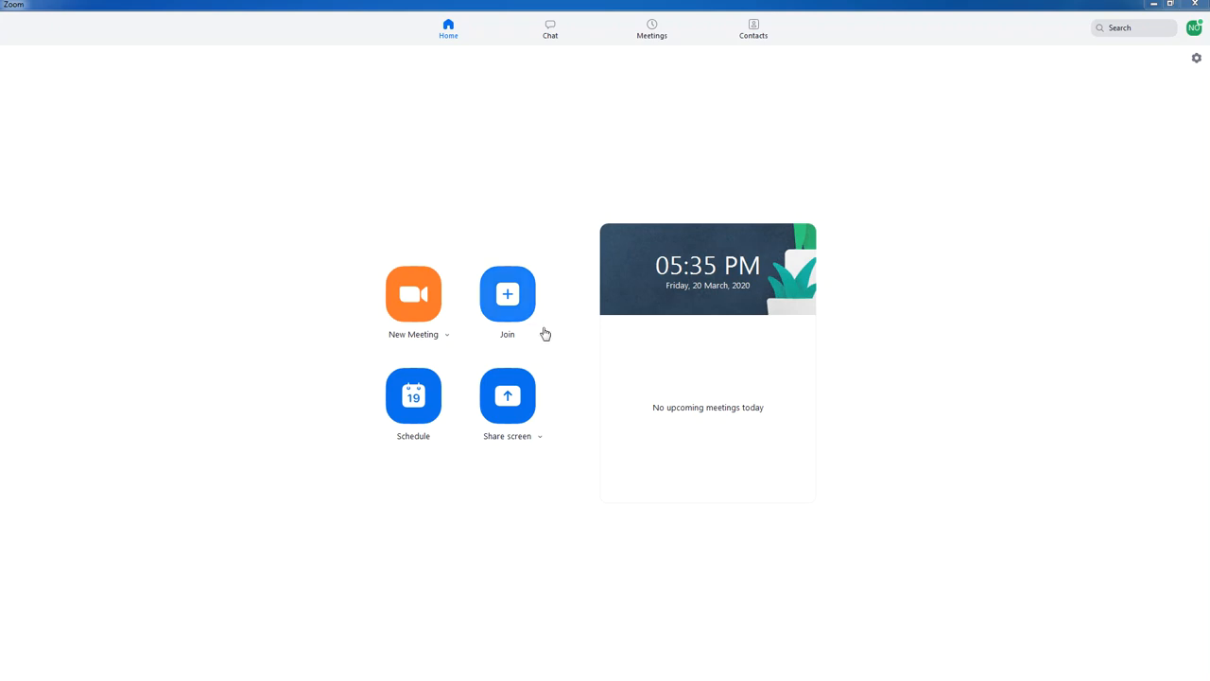
Step: Start scheduling a meeting with the topic "Workshop" and make it a recurring meeting
click(414, 395)
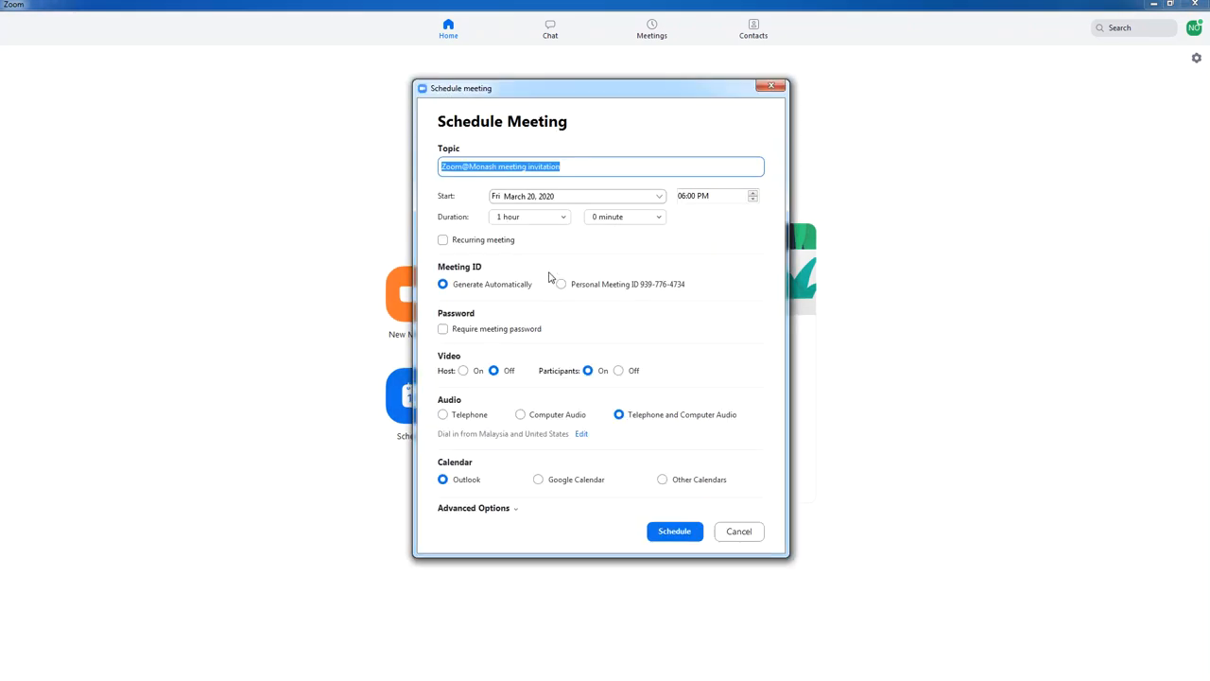
click(568, 168)
drag(567, 168, 442, 172)
text(Workshop)
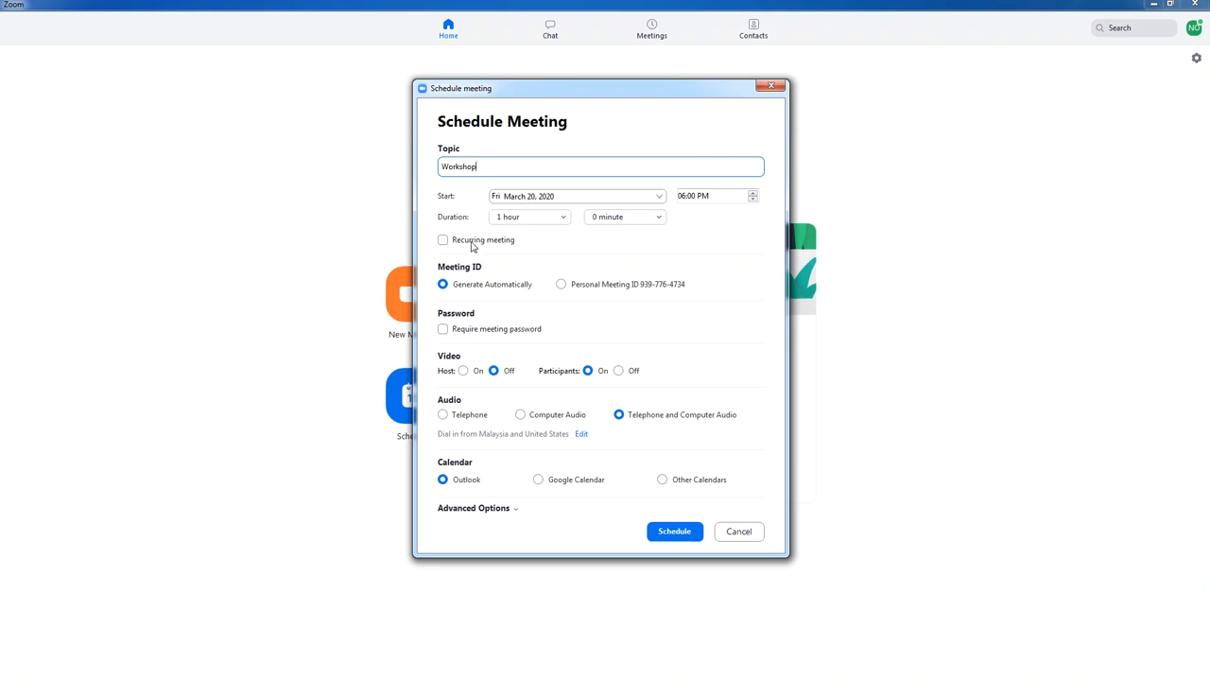
click(442, 241)
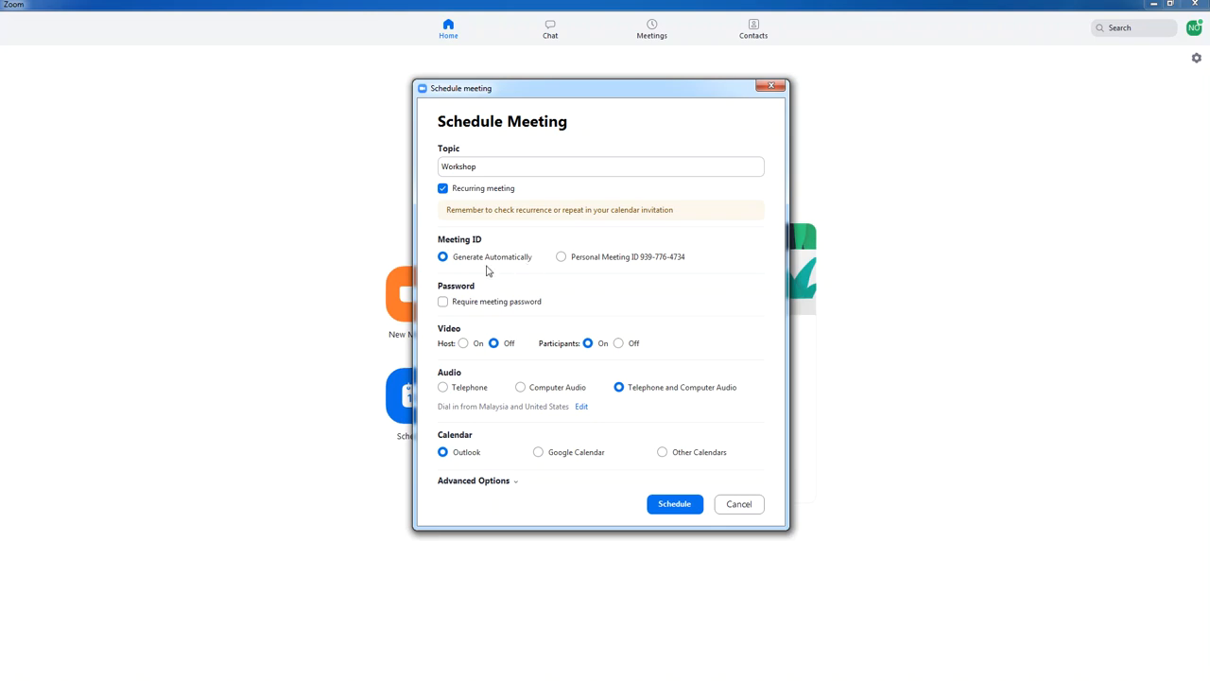
Step: Schedule the meeting with an automatically generated ID, host video on and join before host enabled
click(564, 258)
click(445, 258)
click(464, 345)
click(507, 483)
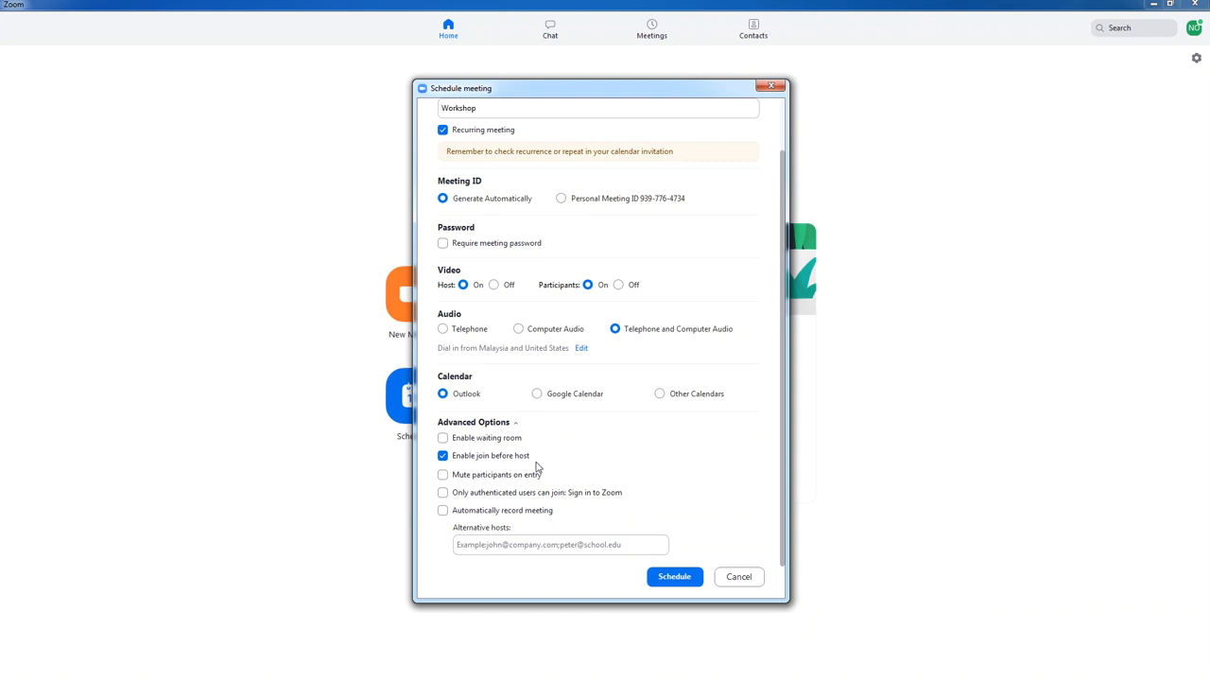
click(442, 457)
click(443, 457)
click(674, 579)
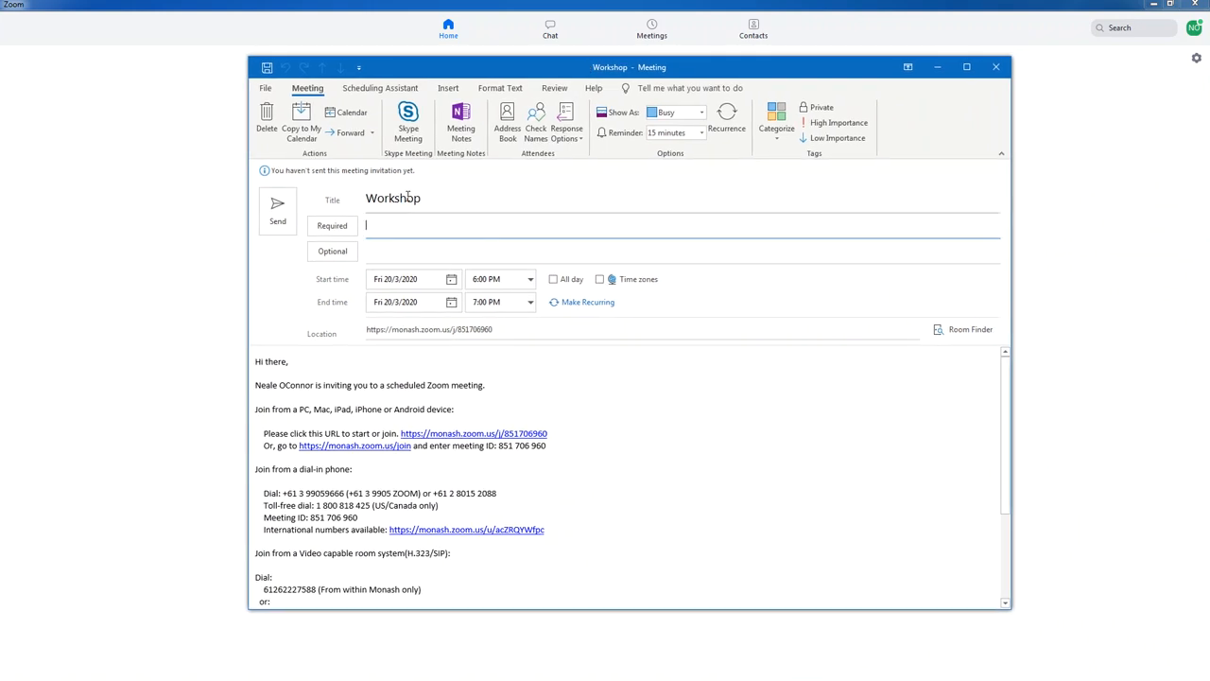
Step: Set the Workshop invitation's start time to 2:00 PM and its end time to 3:30 PM
click(467, 280)
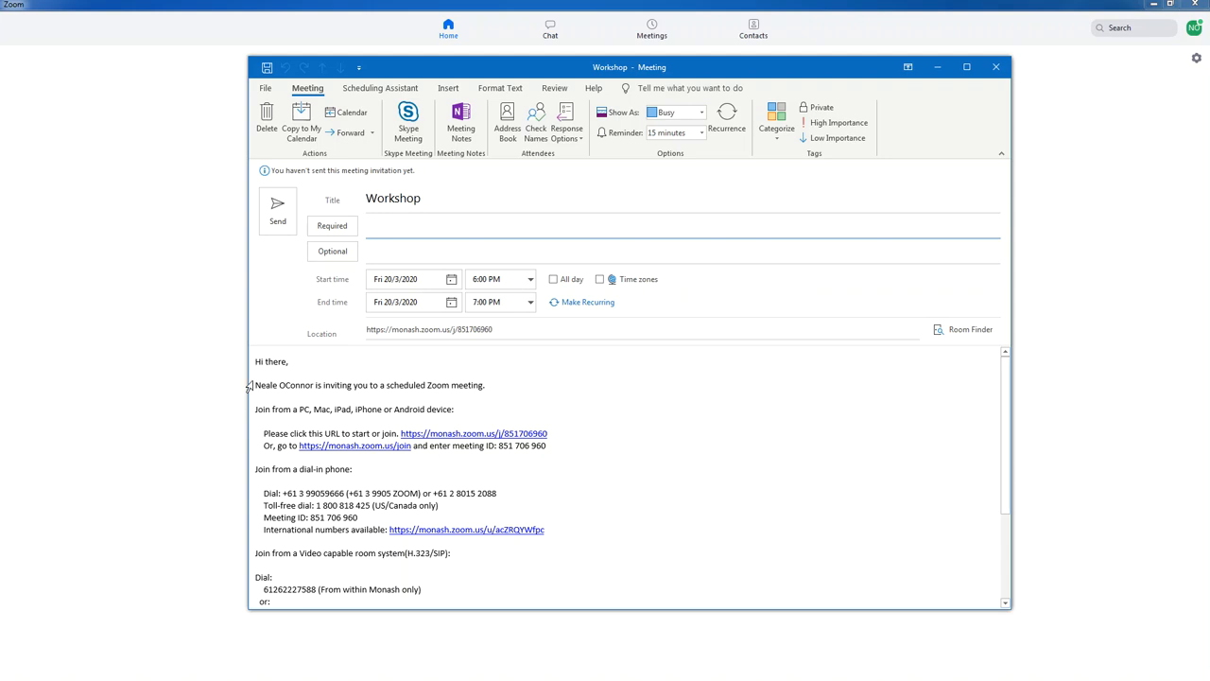
drag(255, 359, 584, 446)
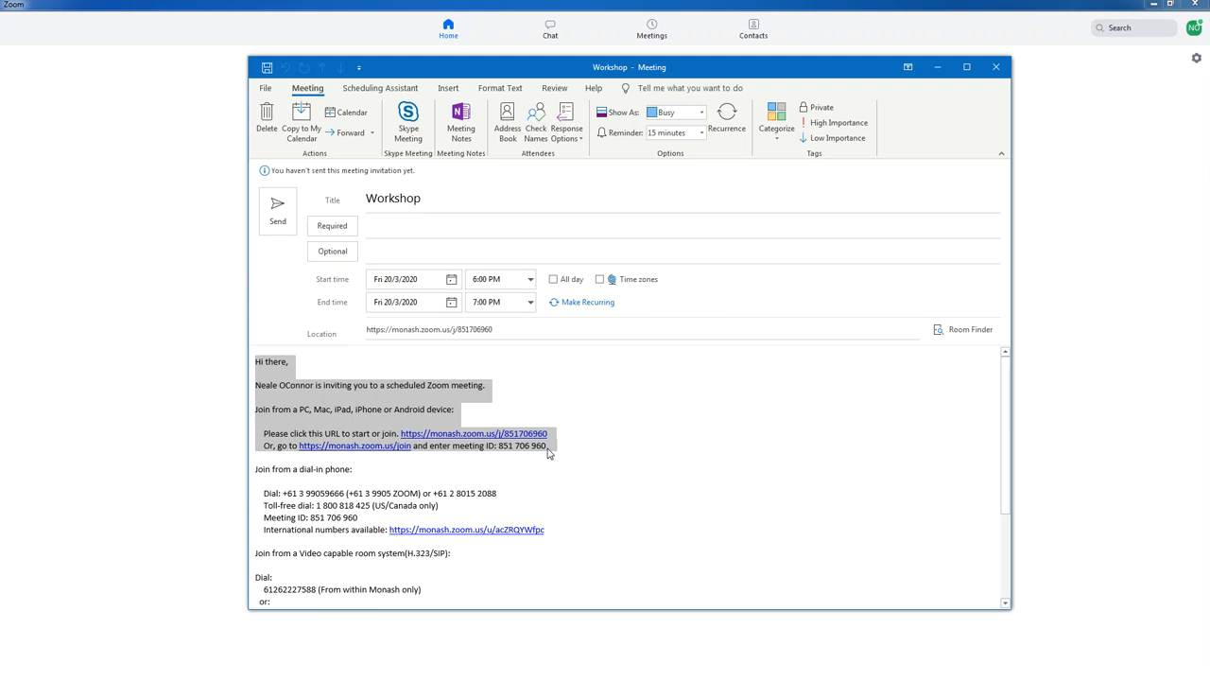
click(531, 280)
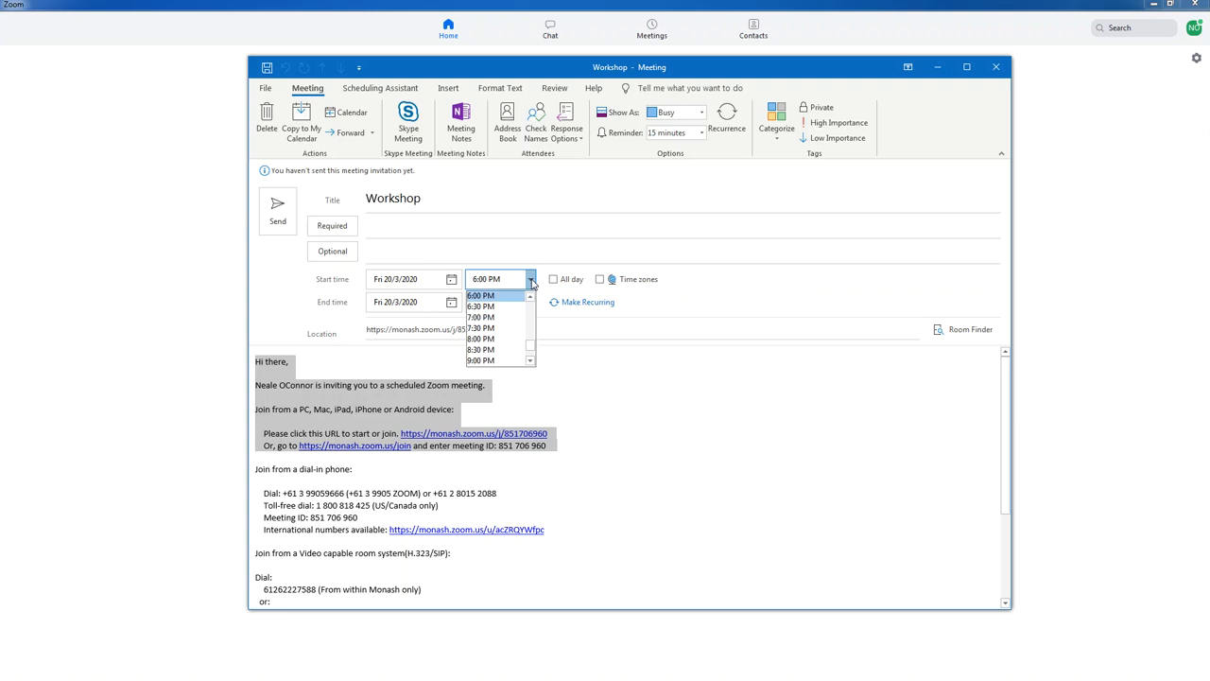
click(530, 316)
click(530, 297)
click(519, 300)
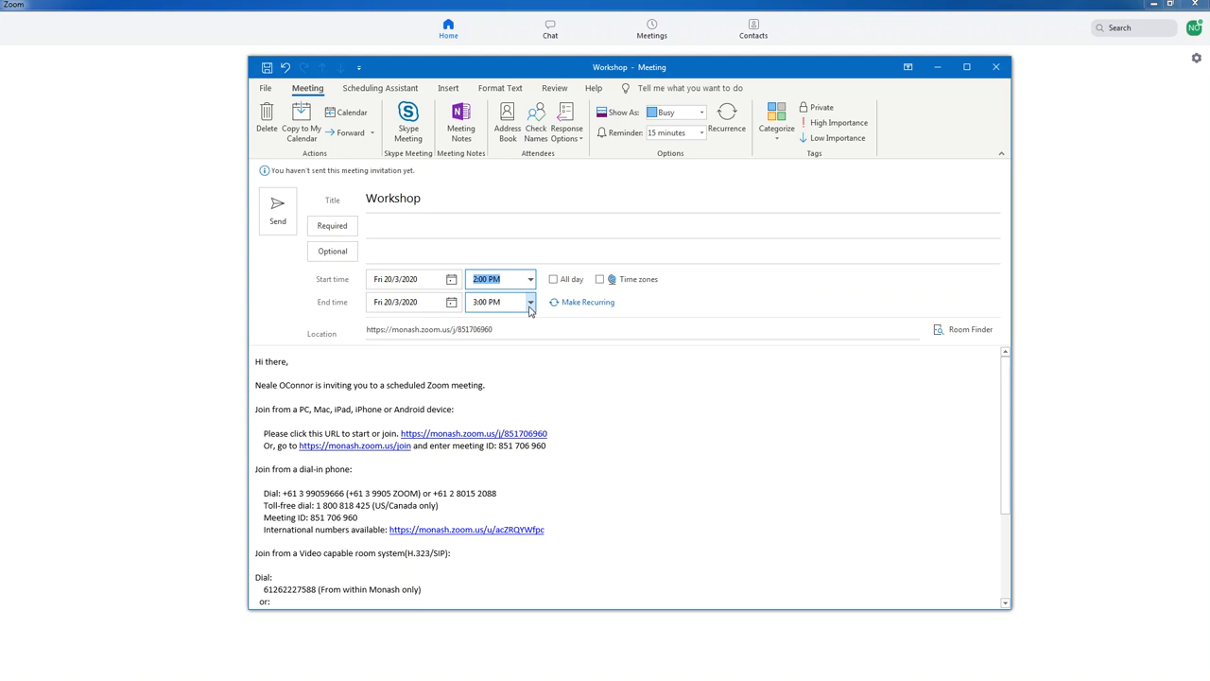
click(530, 303)
click(517, 324)
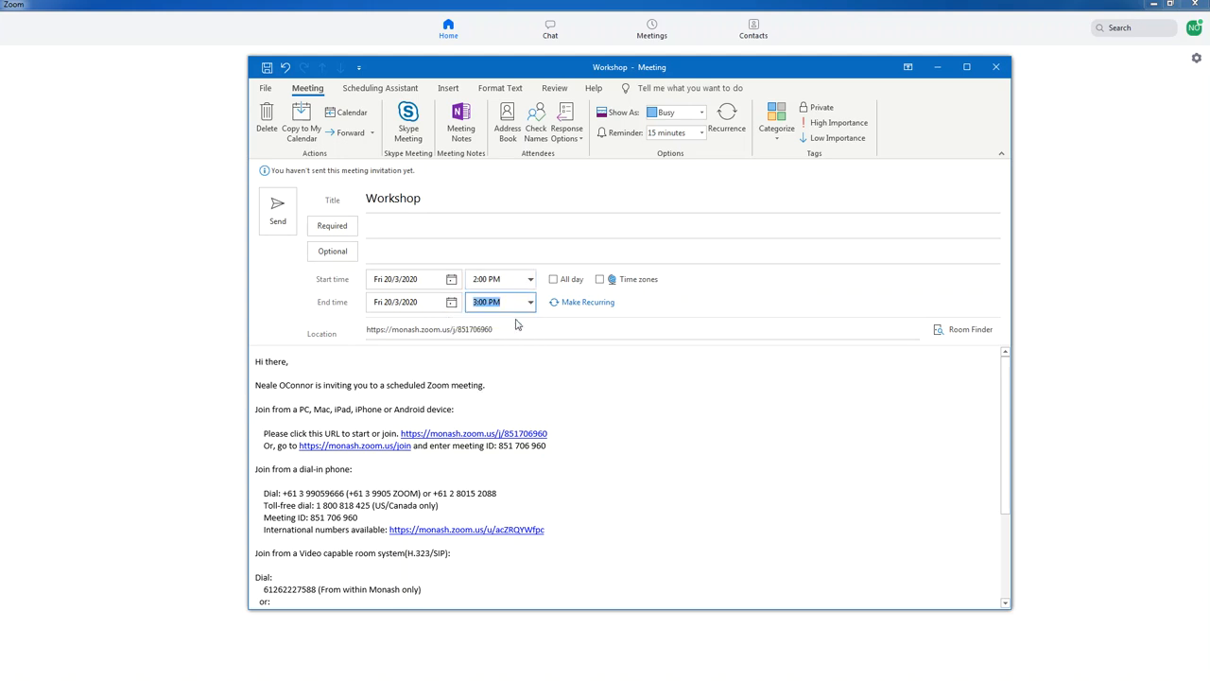
click(530, 302)
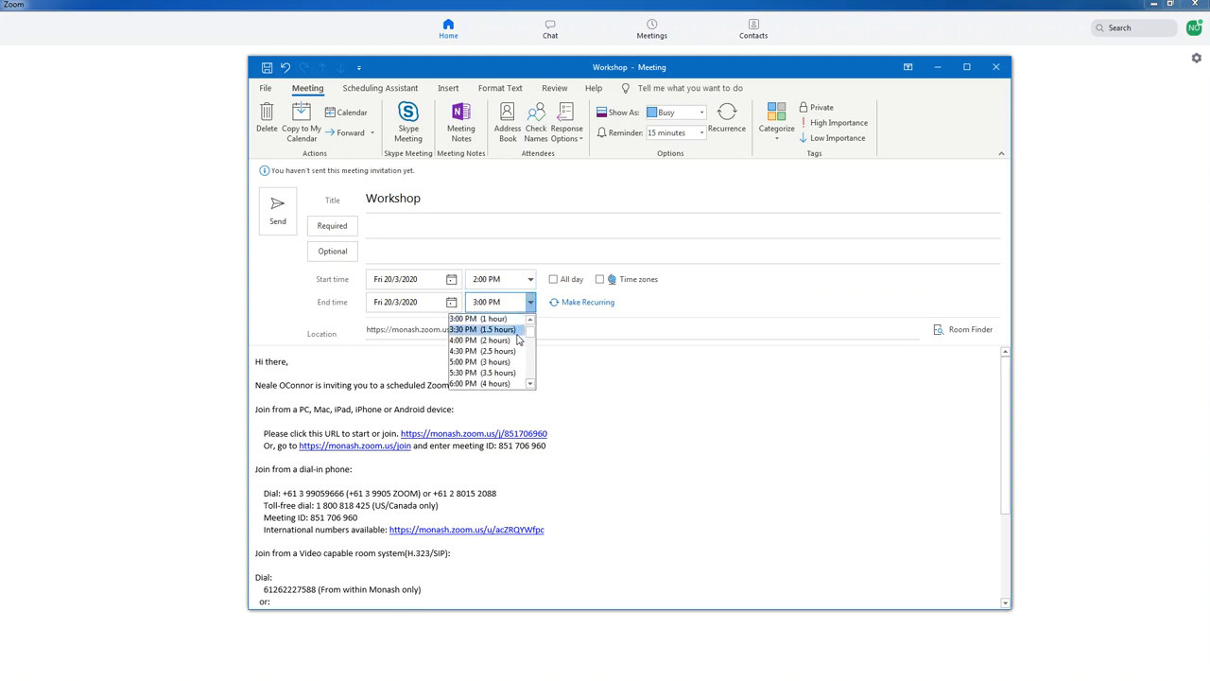
click(517, 330)
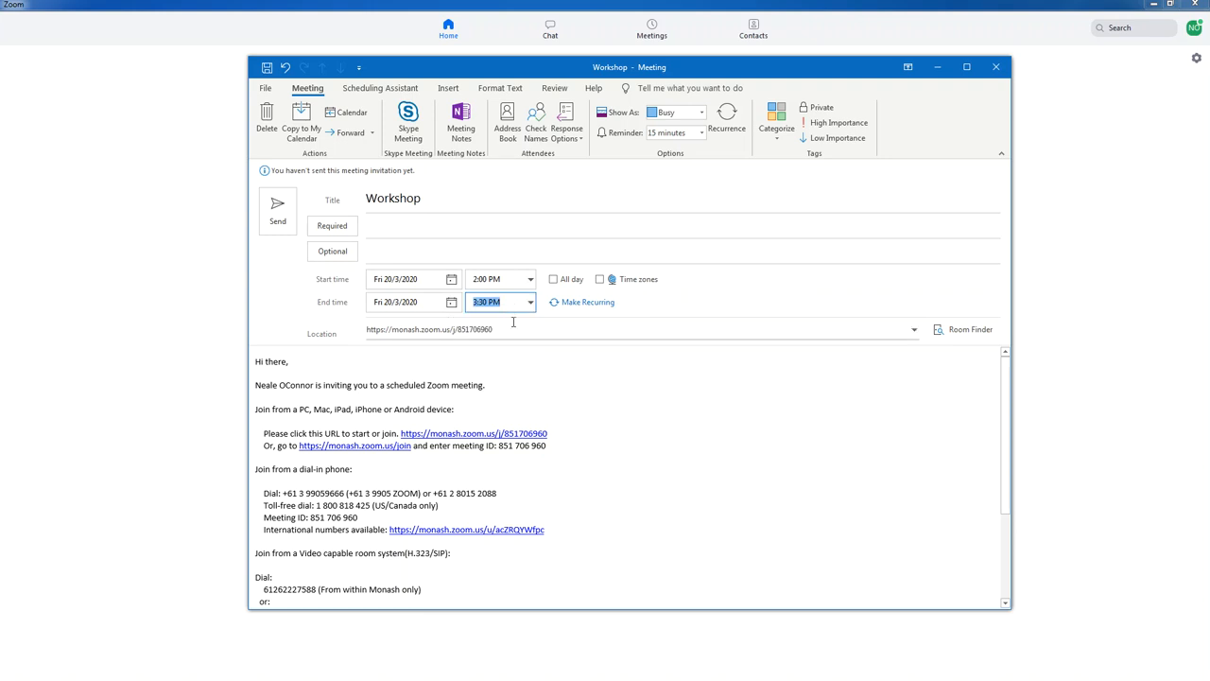
Step: Make the Workshop meeting recur weekly on Wednesday and Friday, ending after 12 occurrences
click(568, 304)
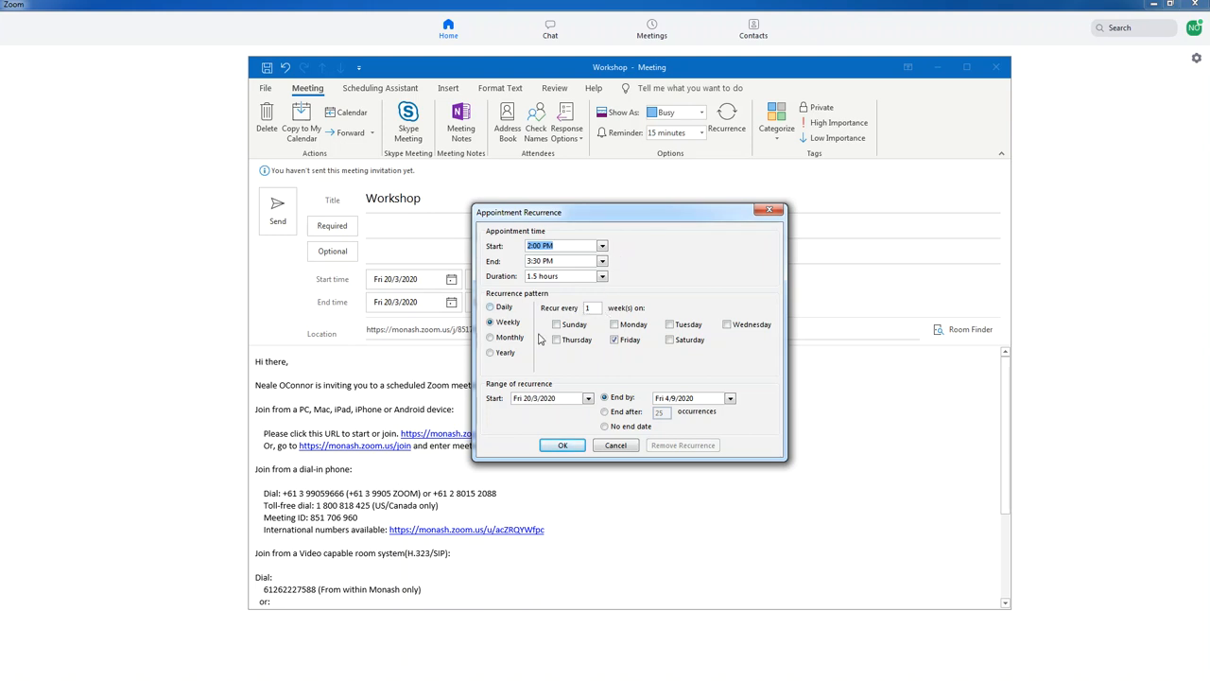
click(728, 325)
click(606, 412)
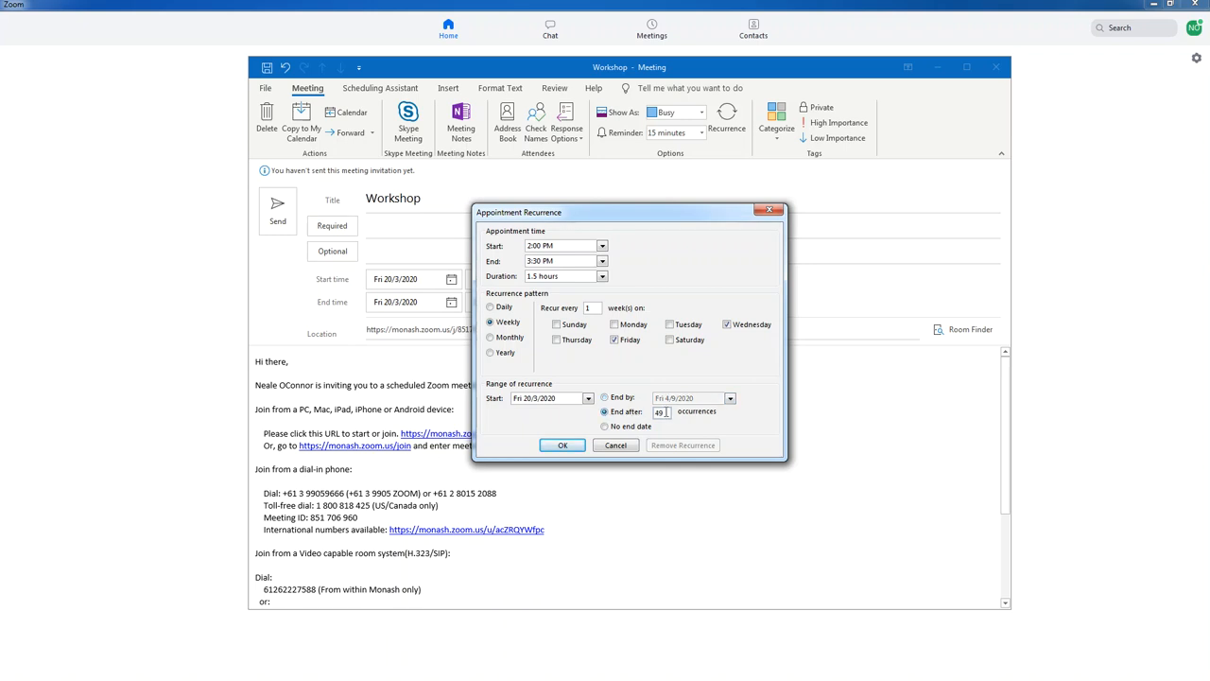
double_click(669, 413)
text(12)
click(563, 445)
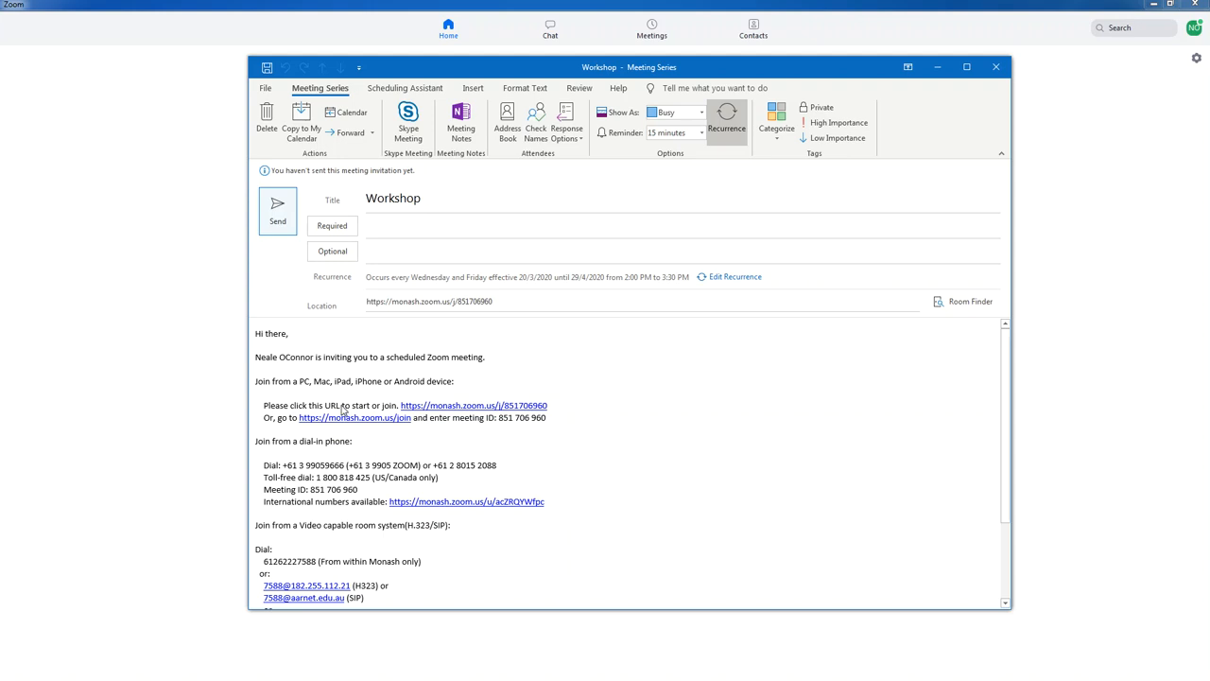
Step: Check the join instructions in the invitation body, and close the meeting series with its changes saved
mouse_move(265, 407)
mouse_down()
mouse_move(580, 427)
mouse_move(259, 392)
mouse_up()
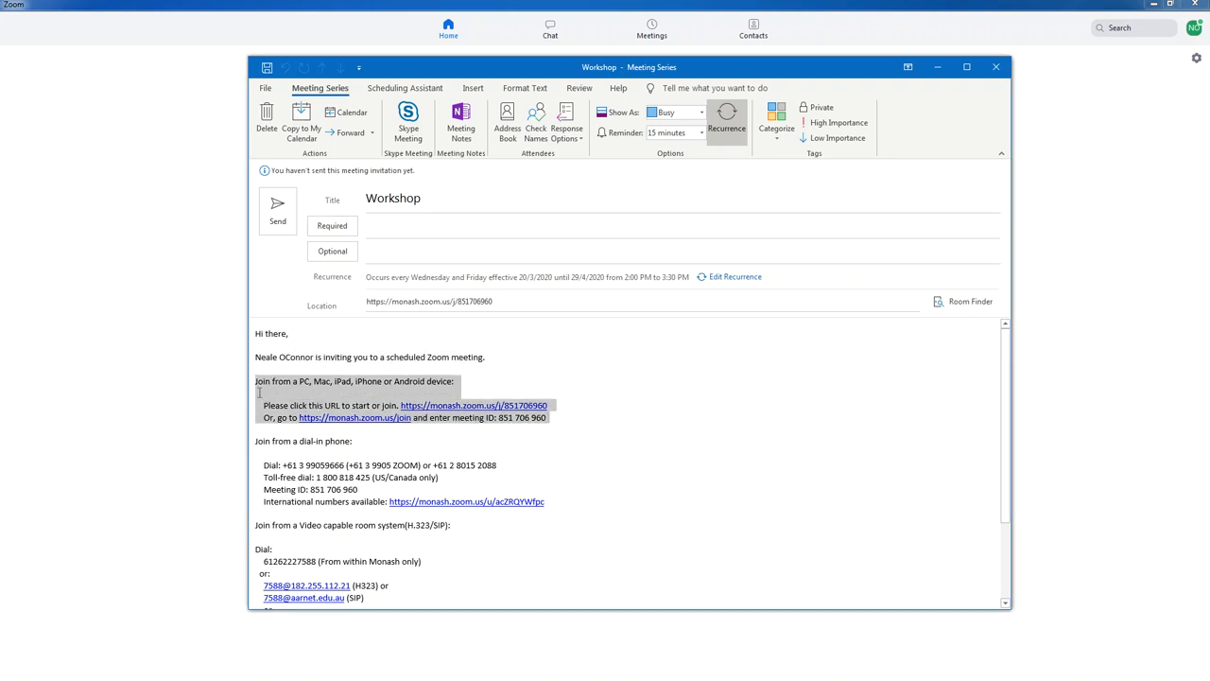
click(553, 416)
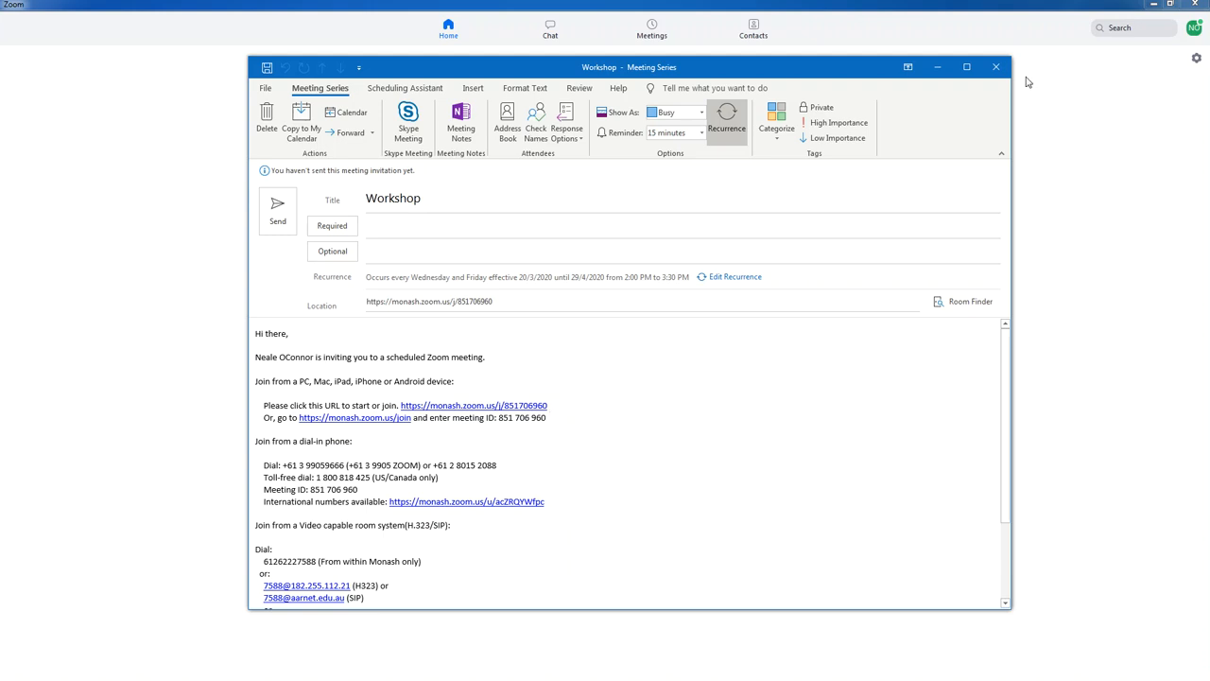
click(996, 68)
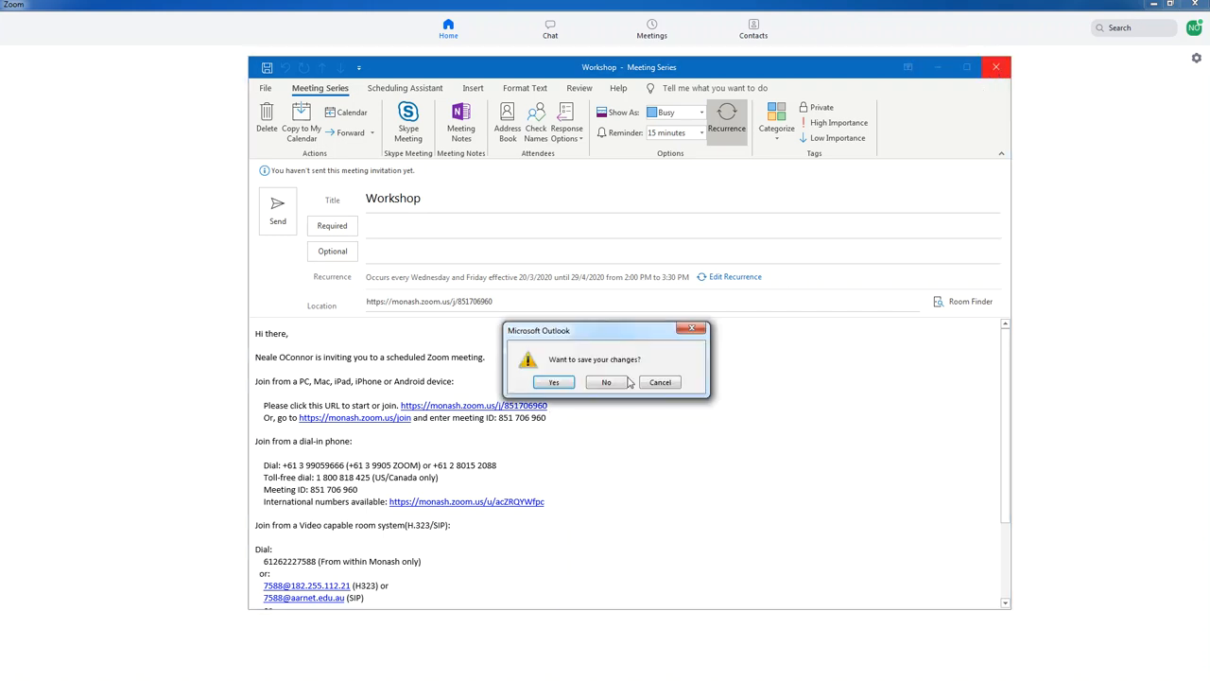
click(556, 383)
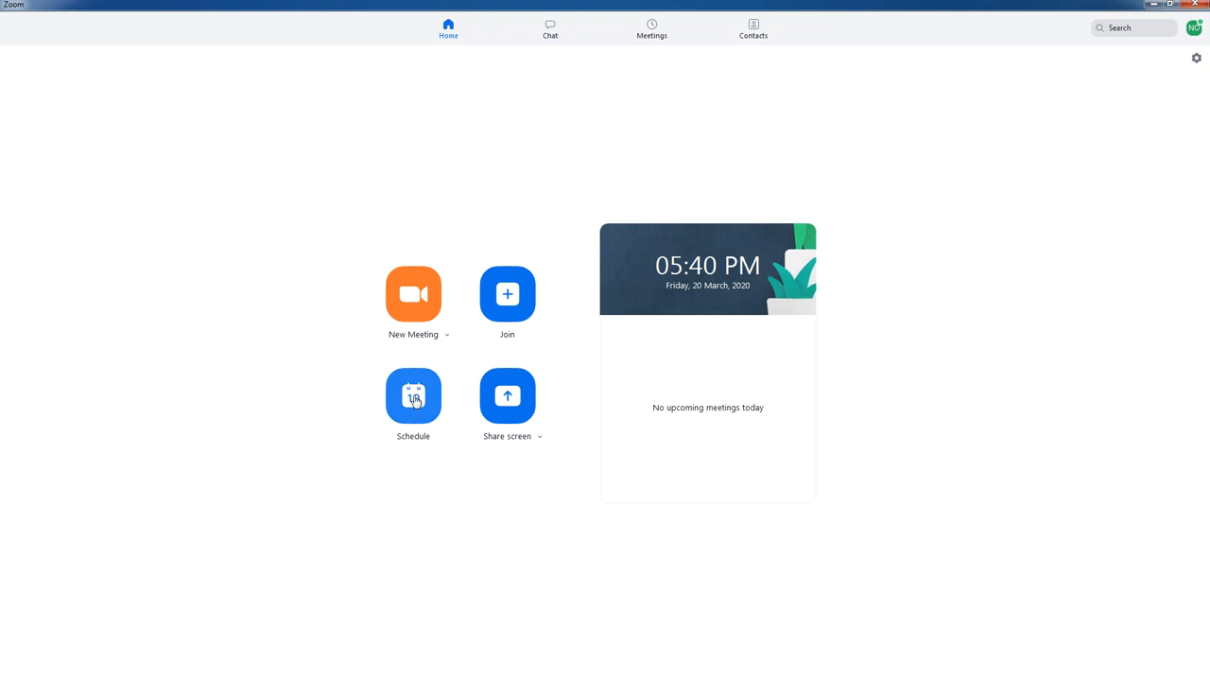
Step: Look up the Workshop meeting's ID among the upcoming meetings and return to the home screen
click(652, 32)
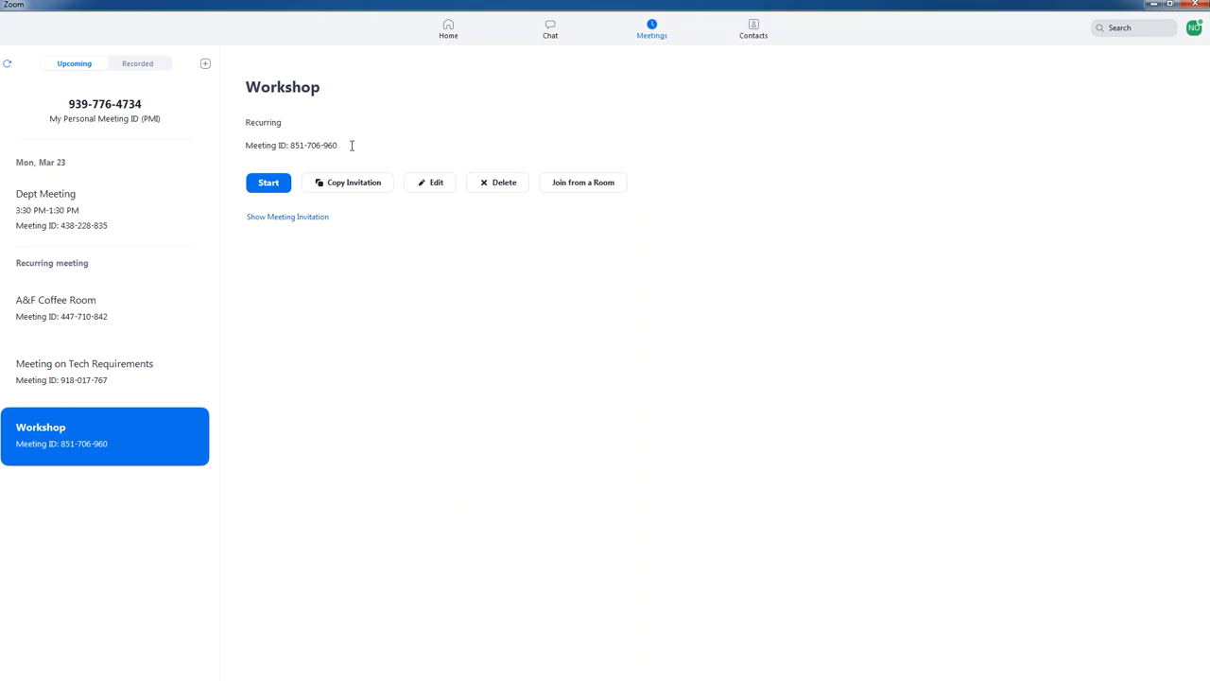
drag(338, 145, 246, 145)
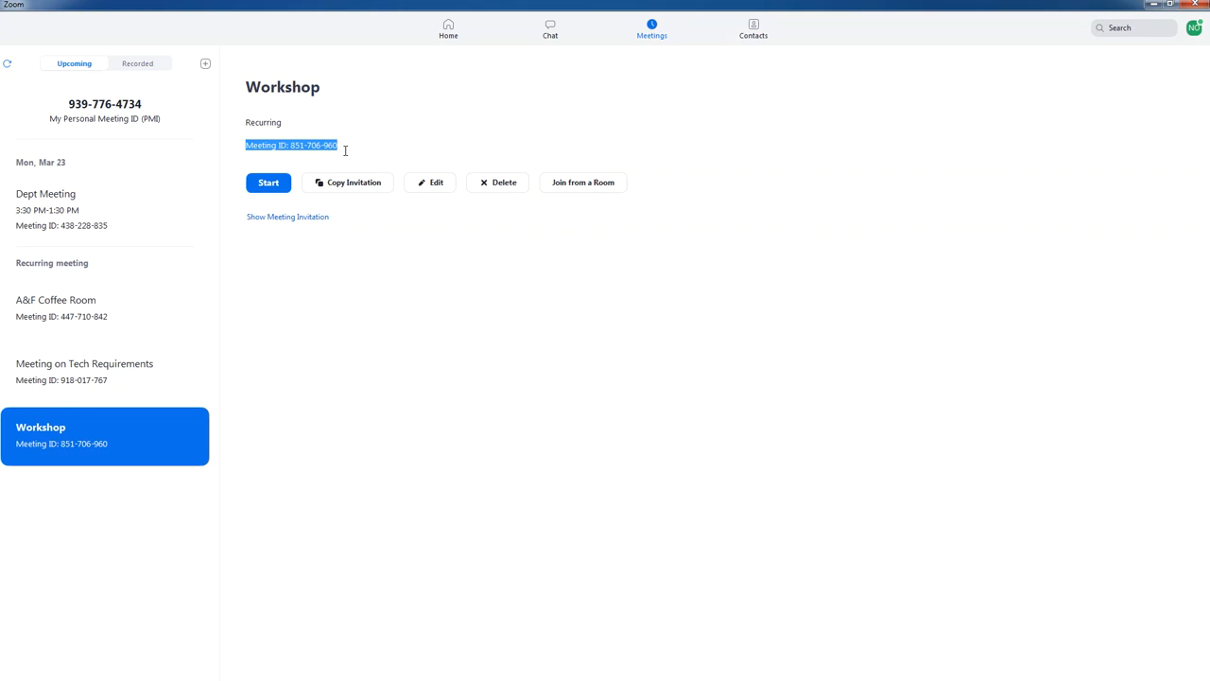
click(449, 27)
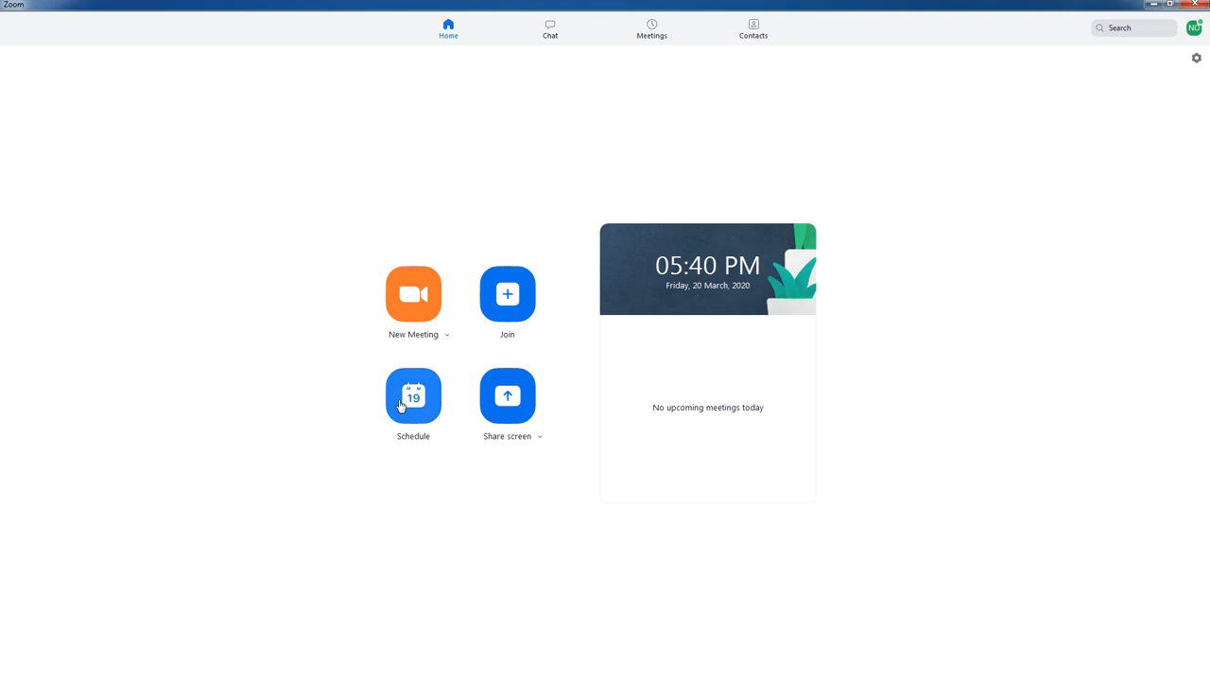
click(430, 398)
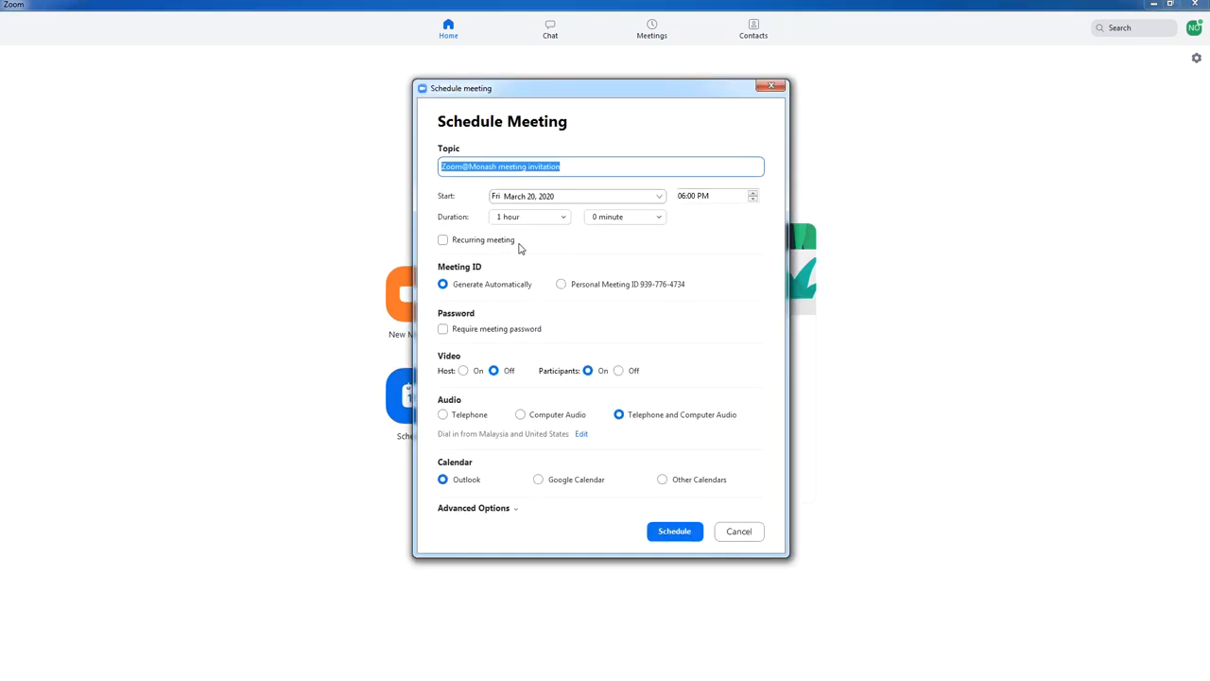
click(443, 241)
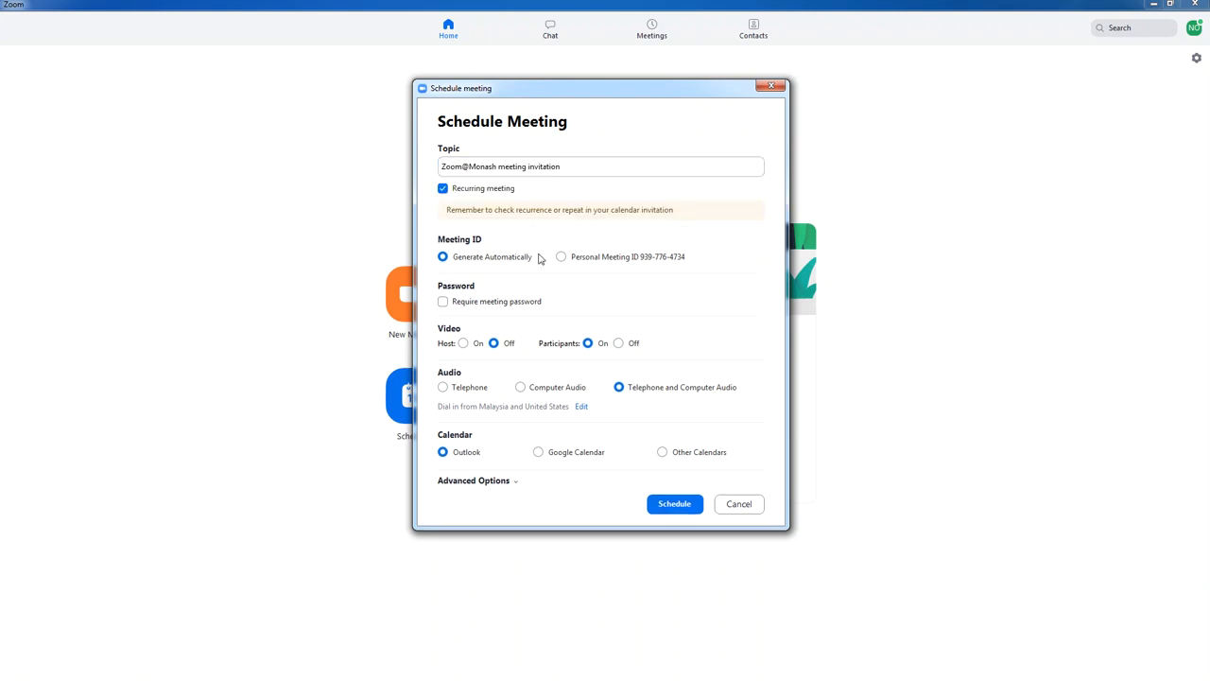
click(682, 503)
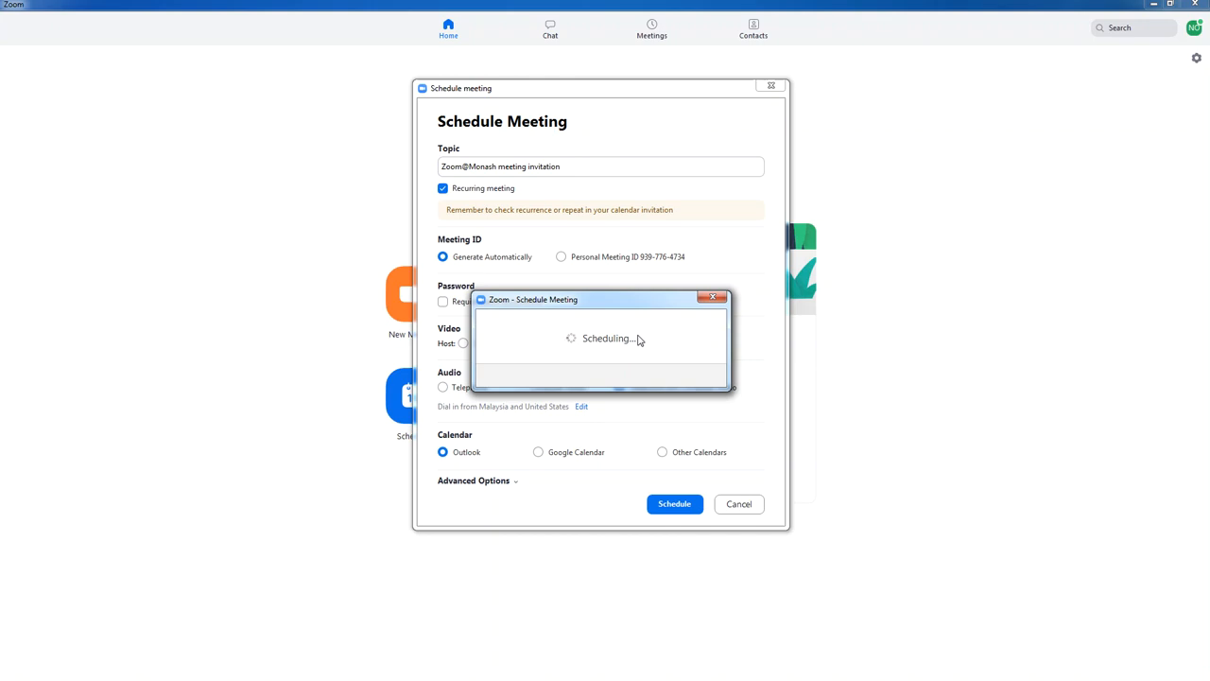
click(712, 298)
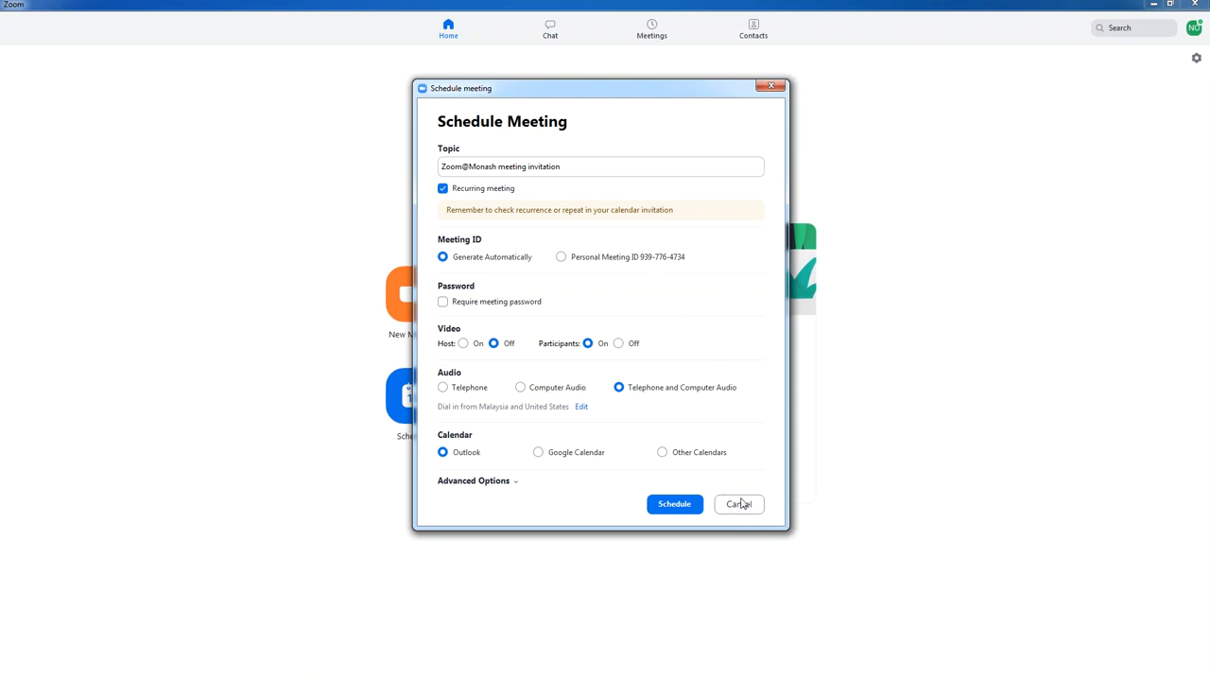
click(734, 503)
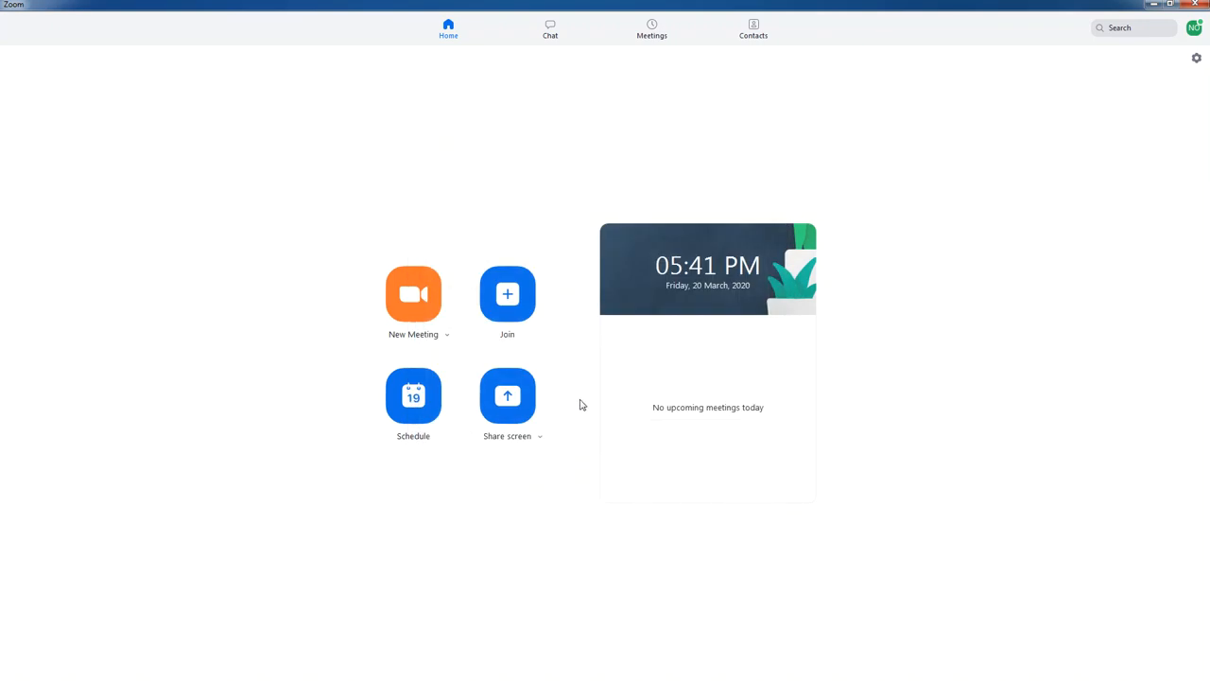
Step: Review the audio, video and local recording settings, and close the settings window
click(1198, 57)
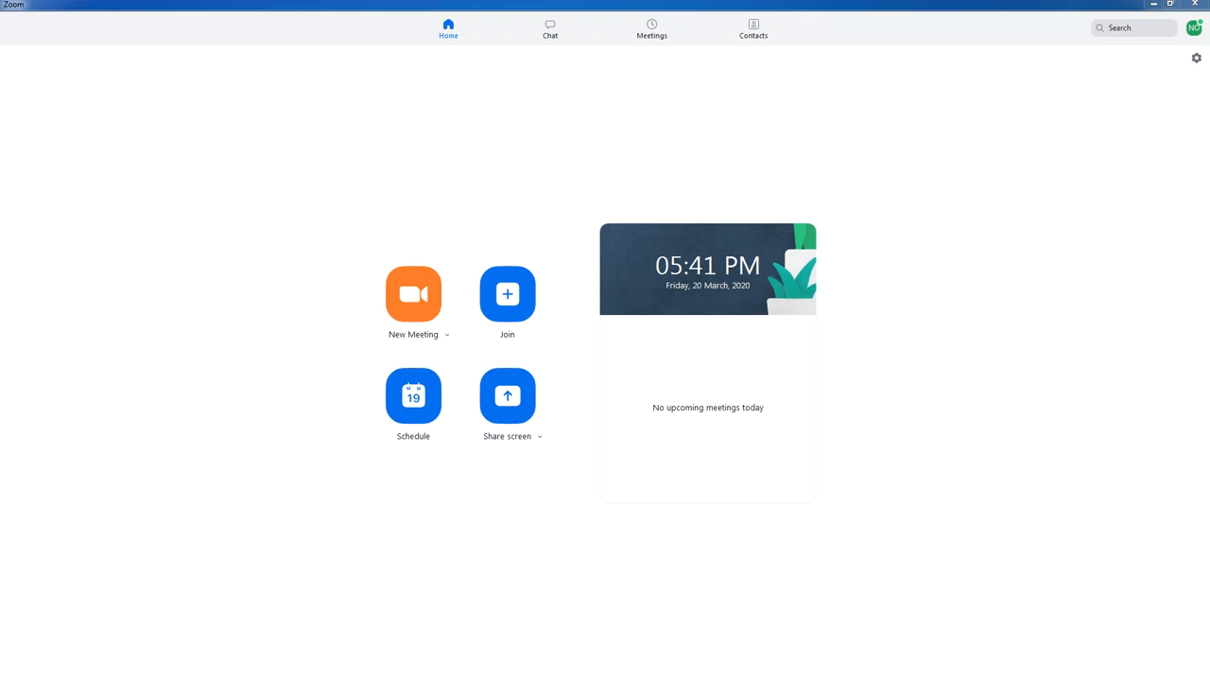
drag(424, 176, 375, 167)
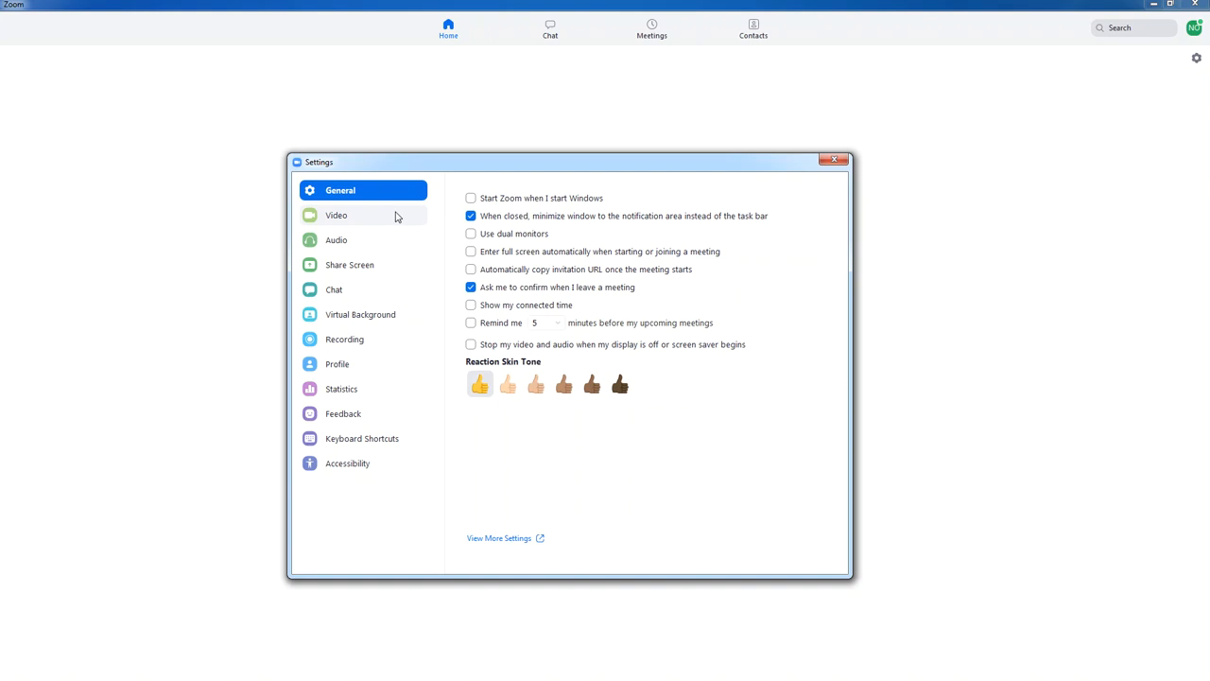
click(338, 242)
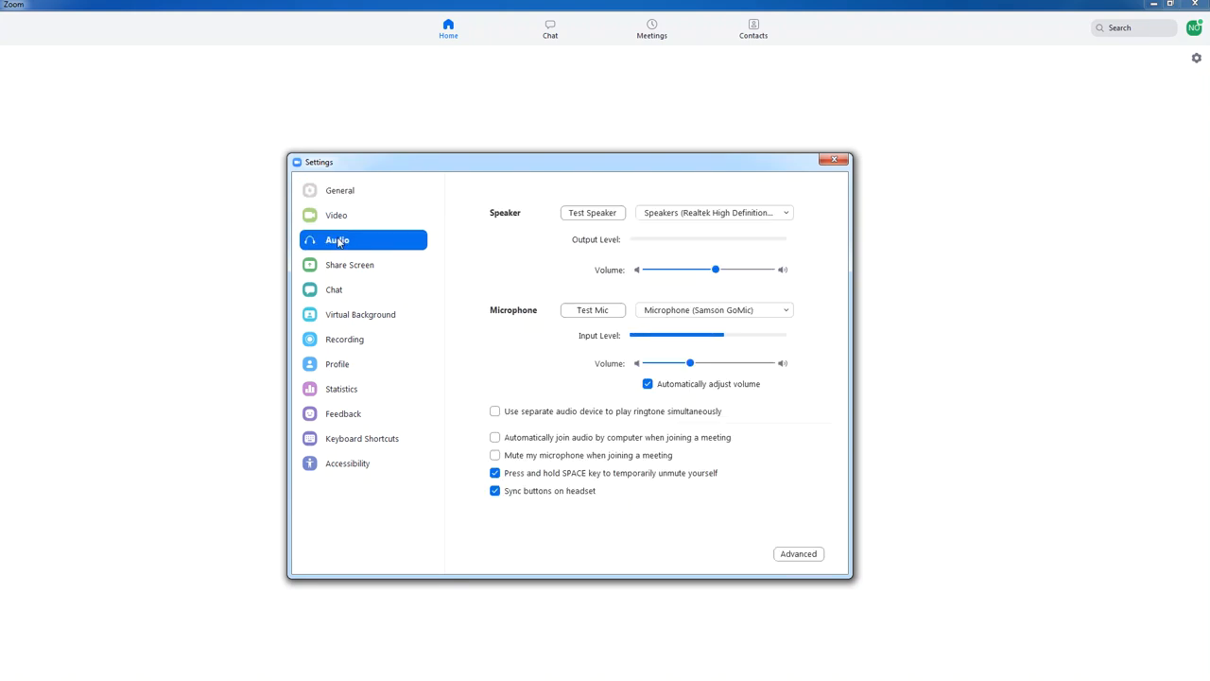
click(338, 216)
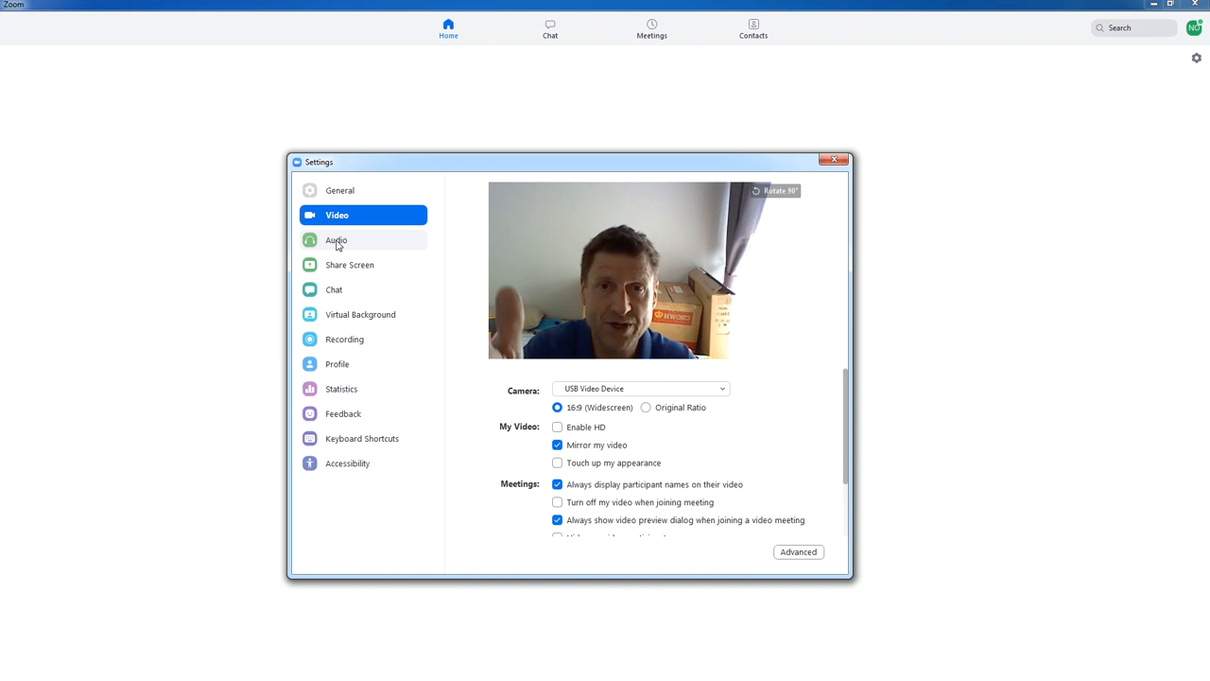
click(337, 242)
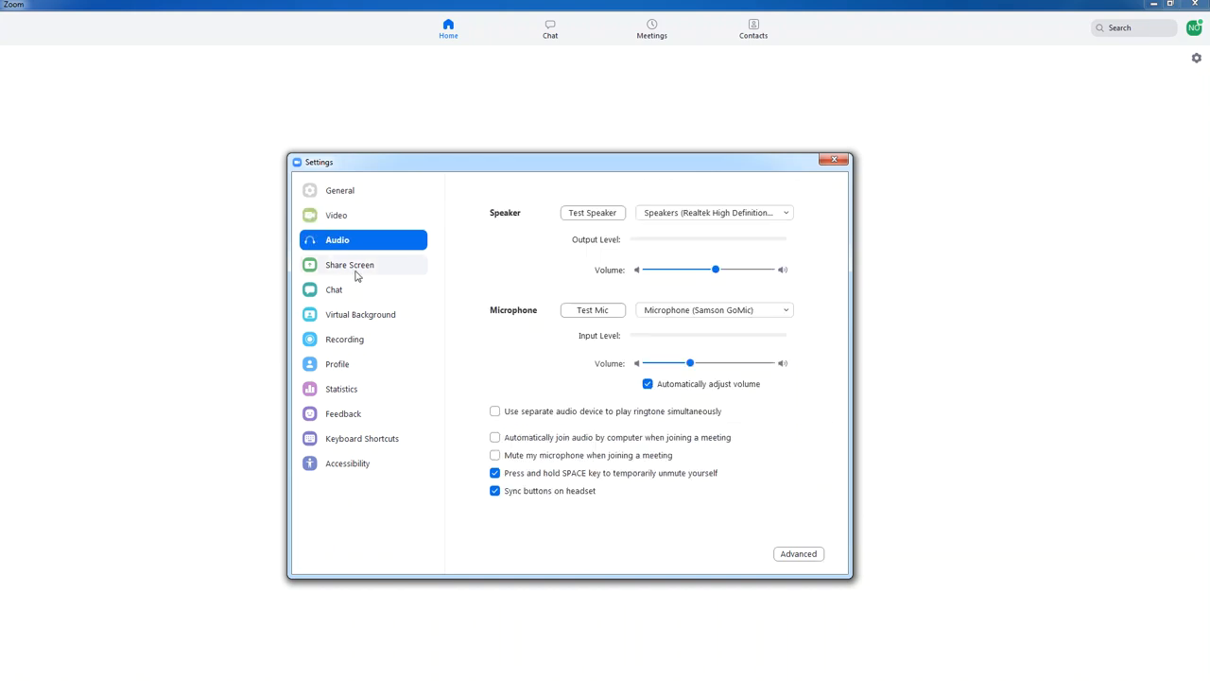
click(351, 342)
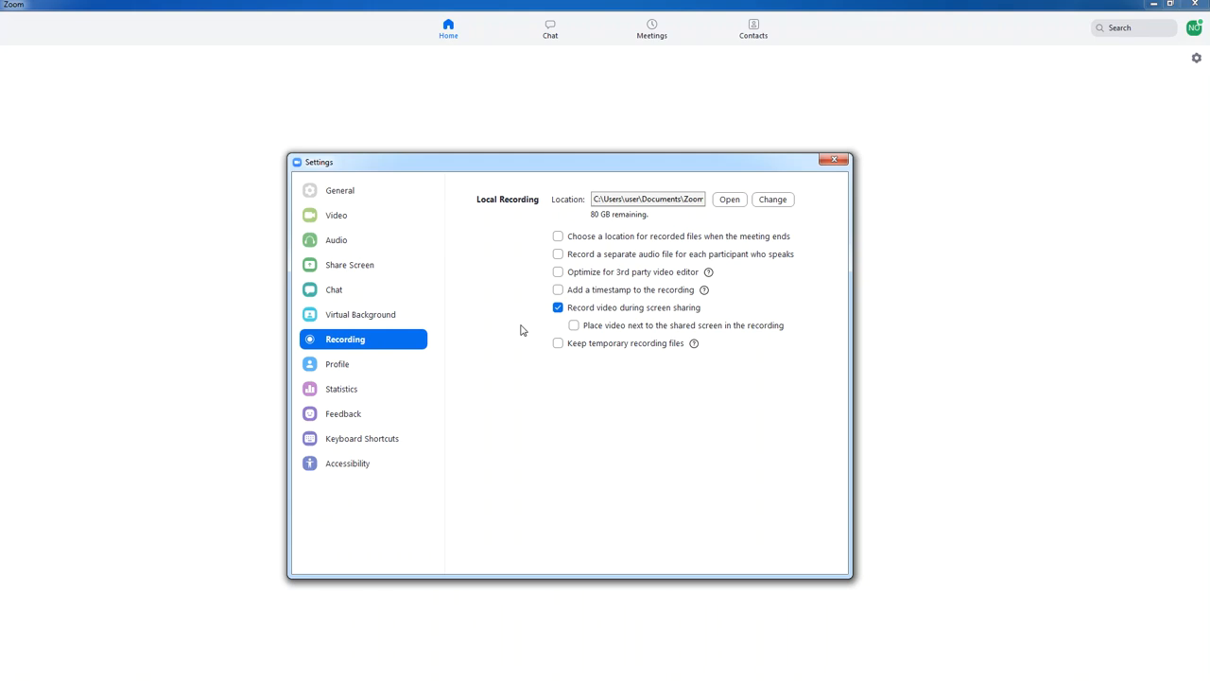
click(834, 160)
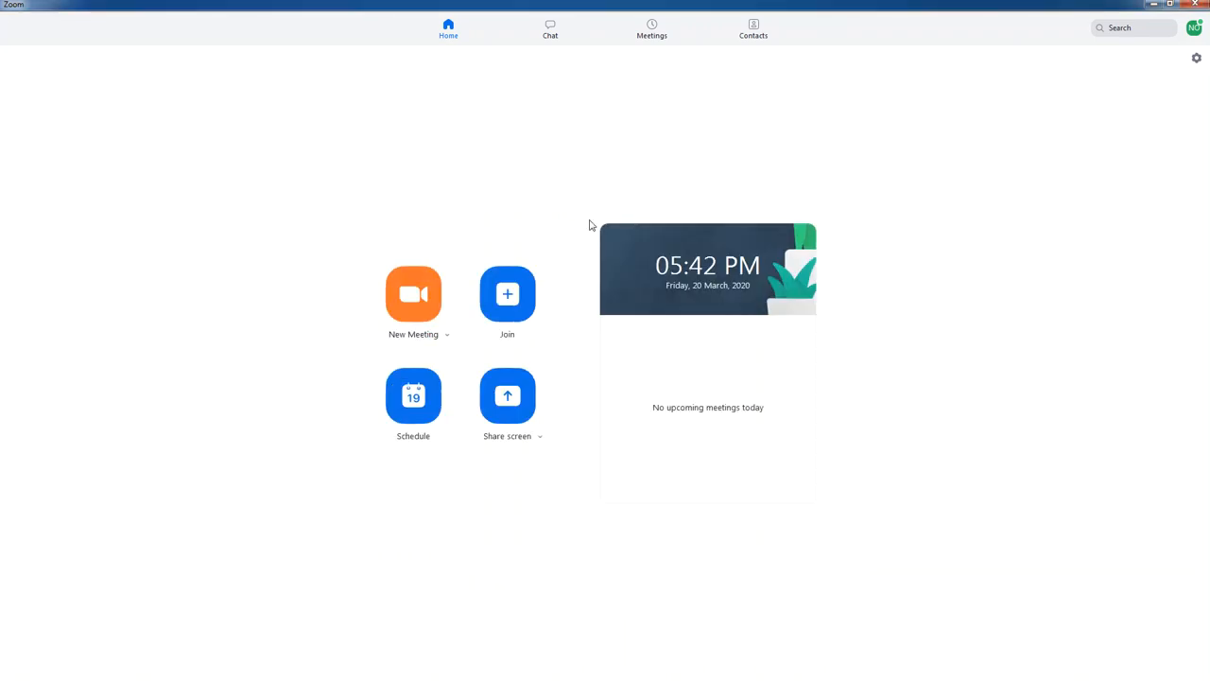